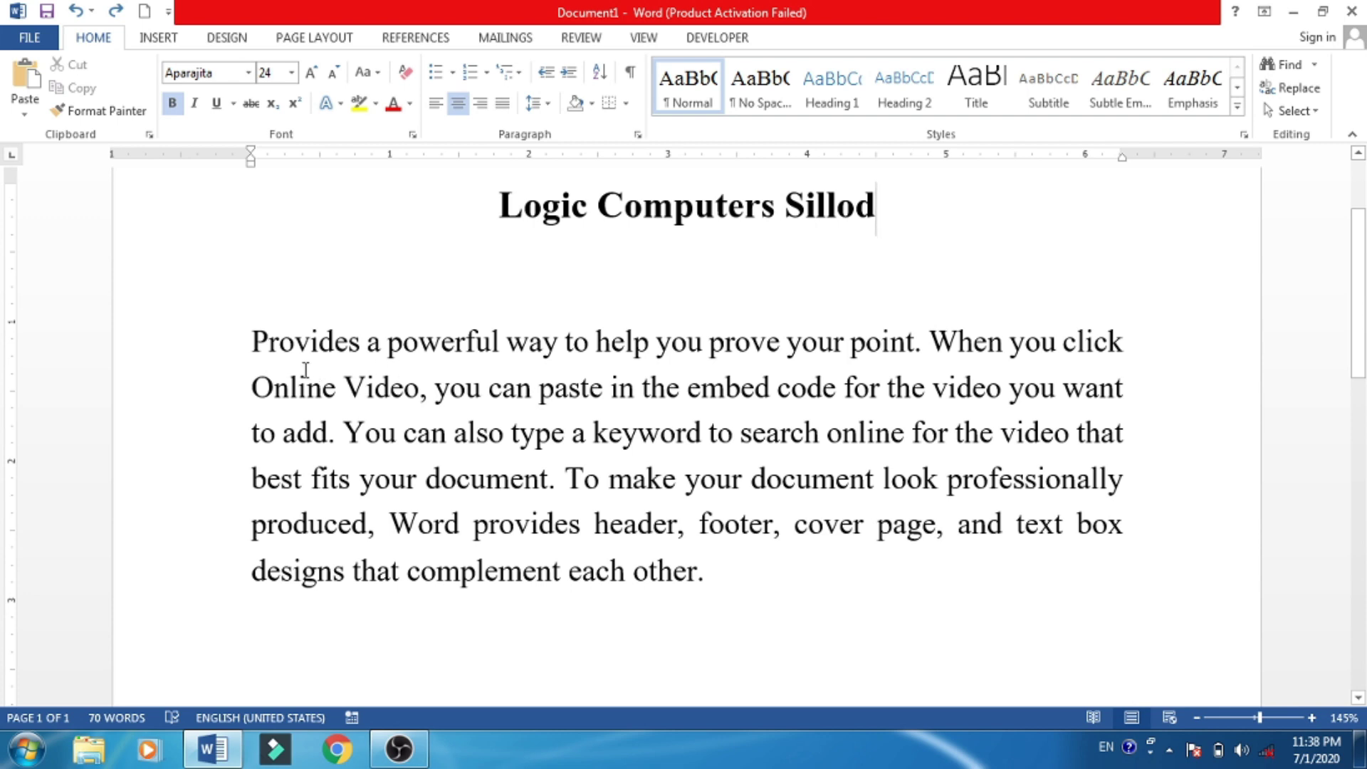
Select the body paragraph and bring up its line spacing options
{"action": "mouse_move", "coordinate": [251, 338]}
{"action": "left_mouse_down"}
{"action": "mouse_move", "coordinate": [606, 507]}
{"action": "mouse_move", "coordinate": [707, 585]}
{"action": "left_mouse_up"}
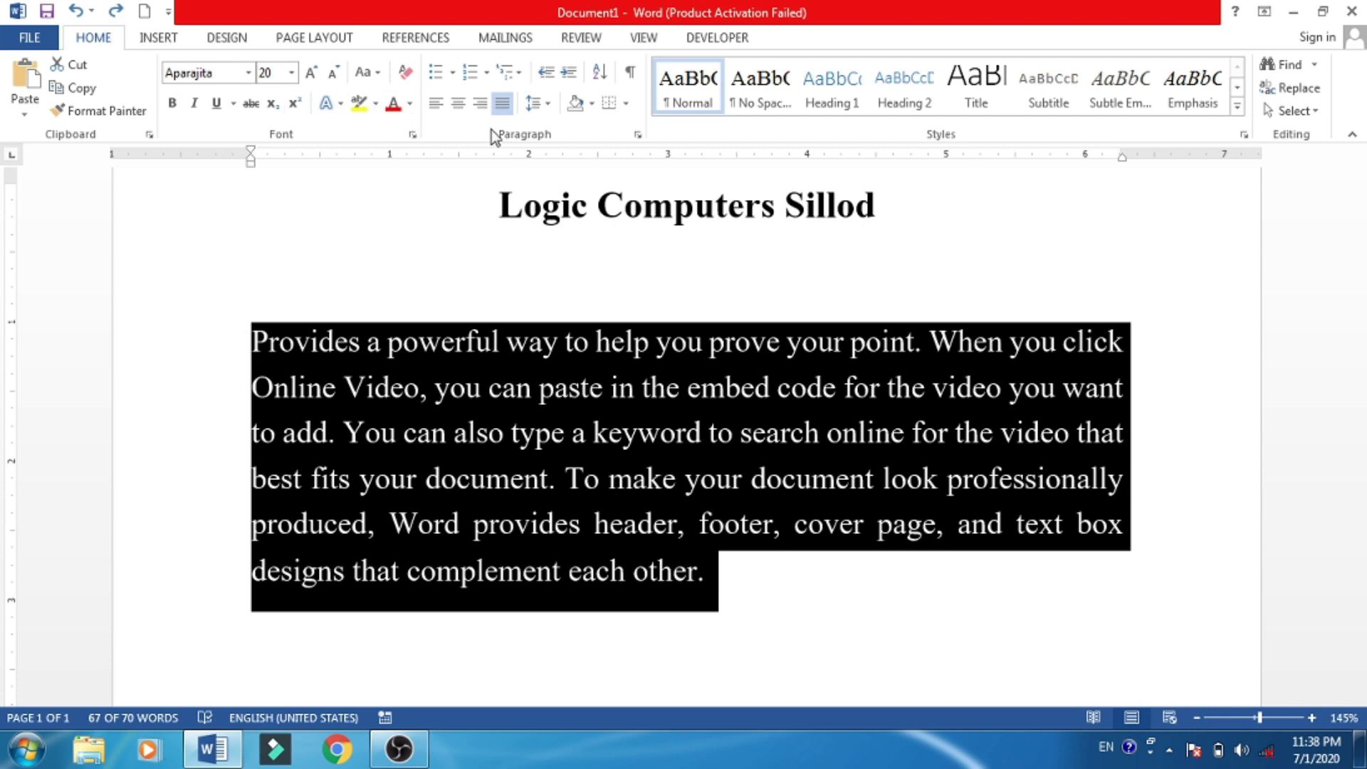
{"action": "left_click", "coordinate": [540, 106]}
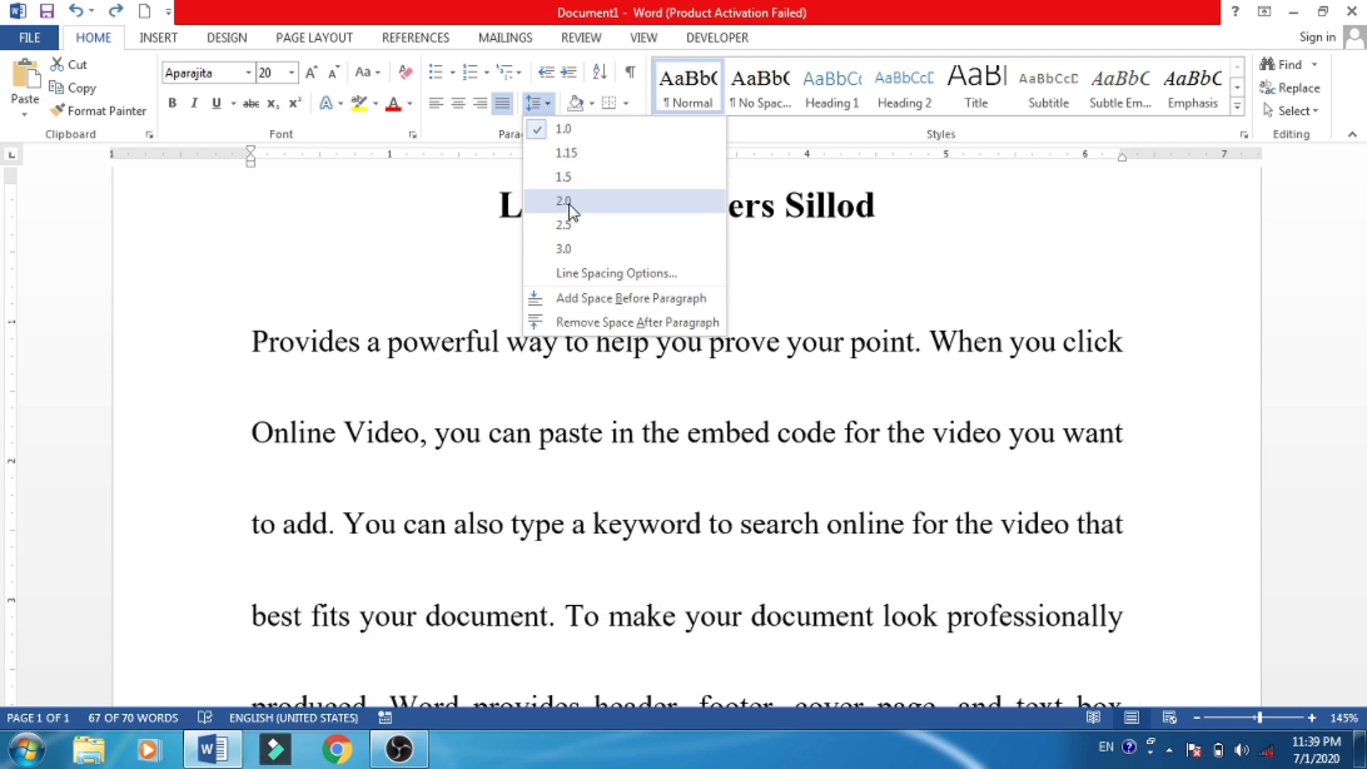
Set the body paragraph to 2.0 line spacing, then place the cursor in the heading
{"action": "left_click", "coordinate": [563, 201]}
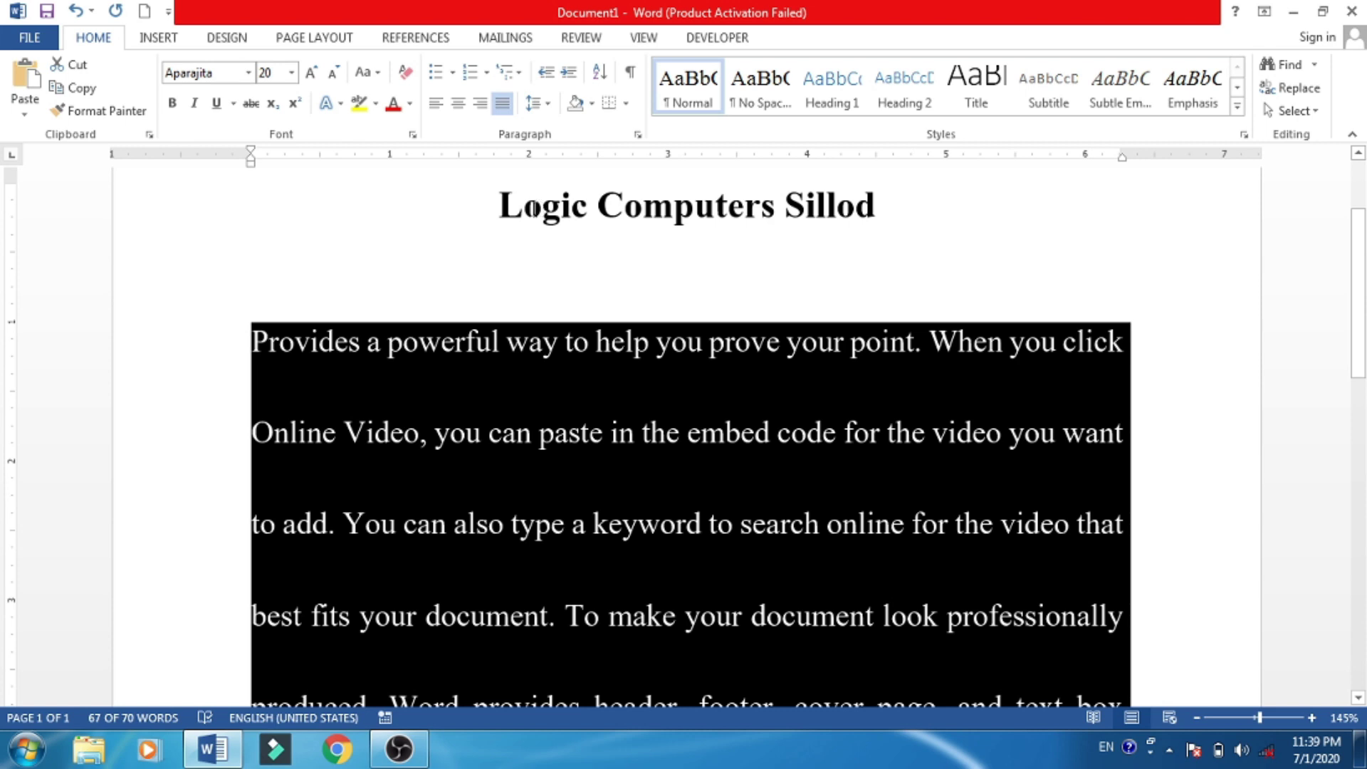
{"action": "left_click", "coordinate": [523, 208]}
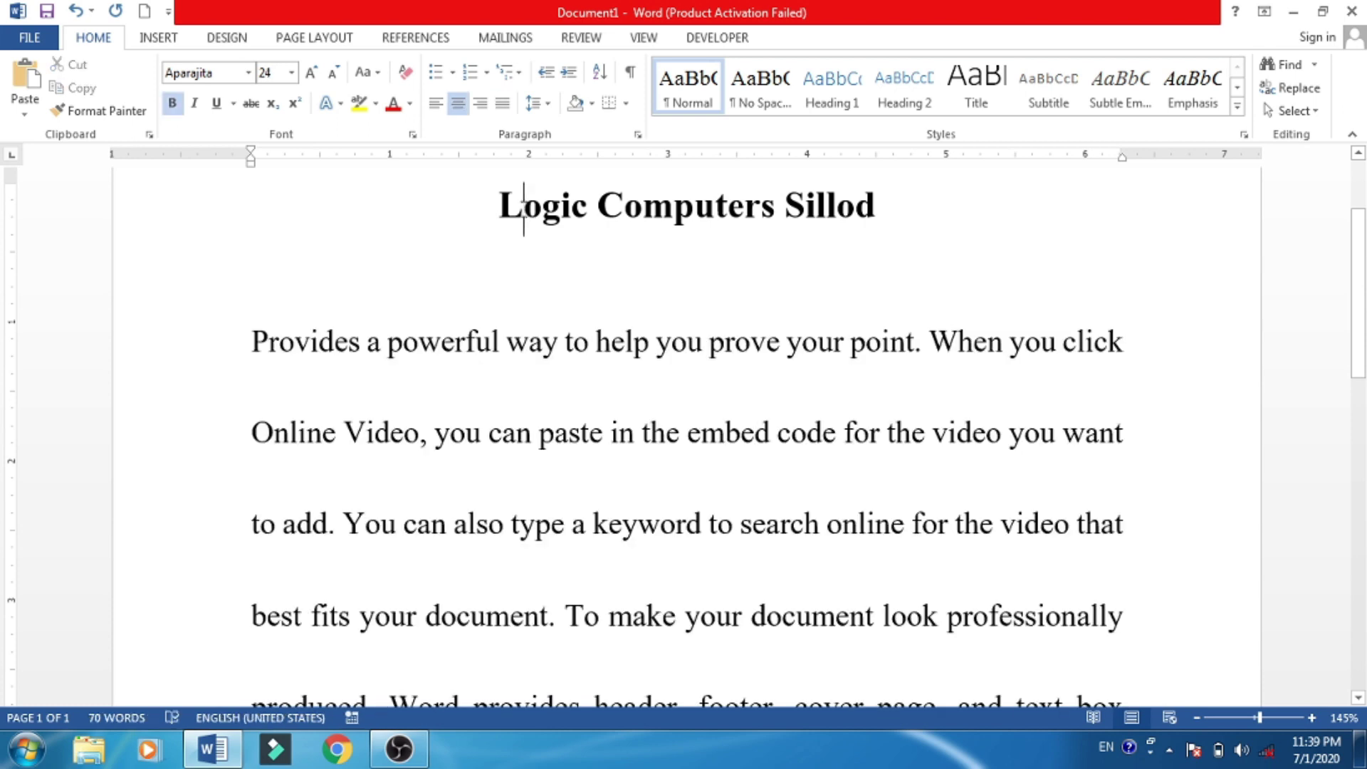
{"action": "left_click", "coordinate": [549, 207]}
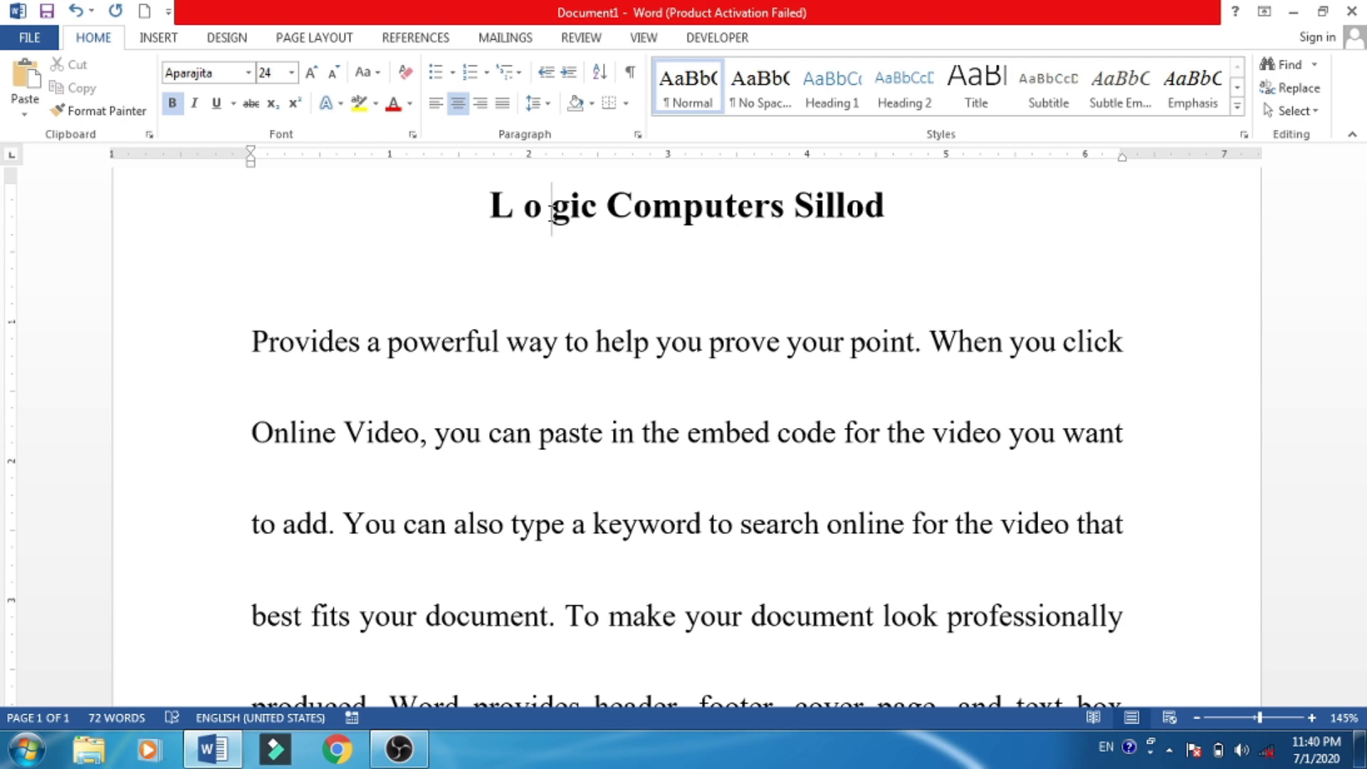
{"action": "left_click", "coordinate": [76, 11]}
{"action": "left_click", "coordinate": [78, 10]}
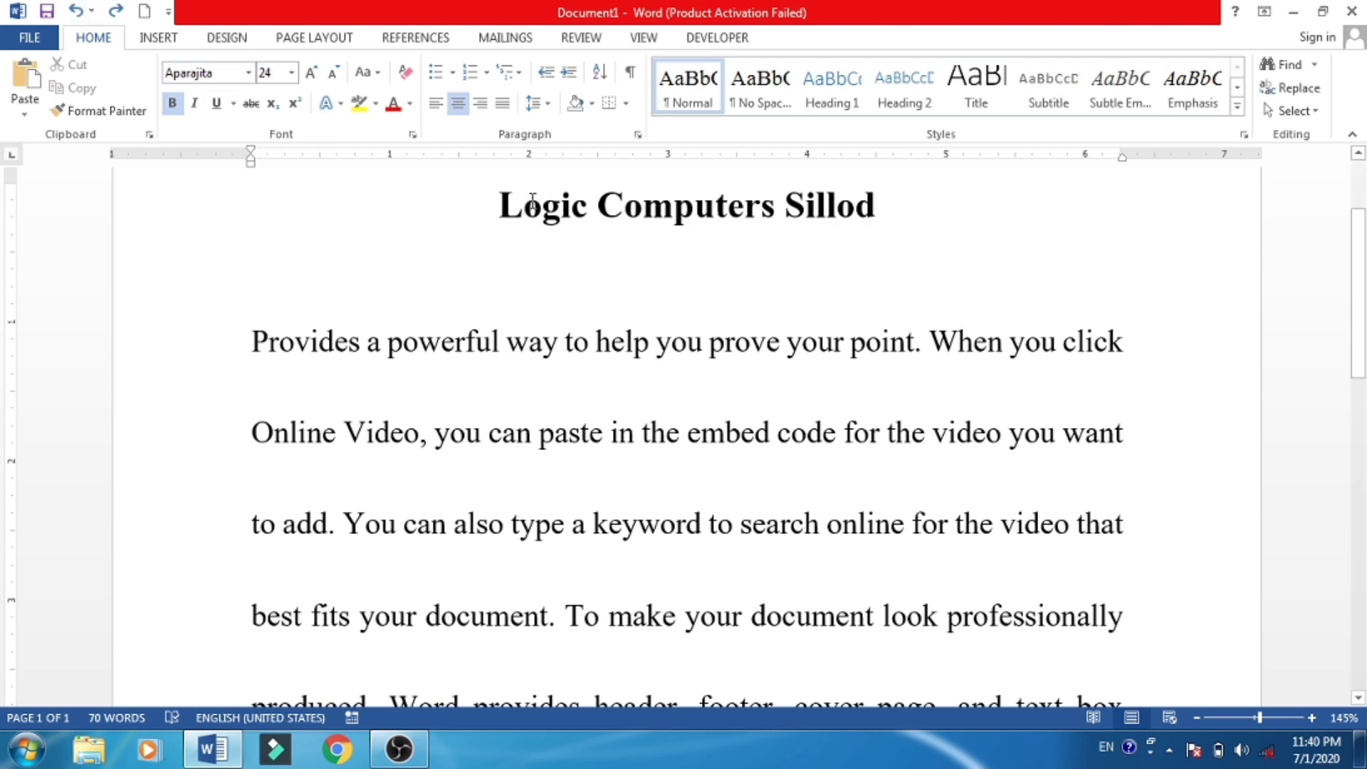
Select the heading 'Logic Computers Sillod' and open its Font dialog's Advanced settings
{"action": "left_click_drag", "start_coordinate": [498, 207], "coordinate": [793, 207]}
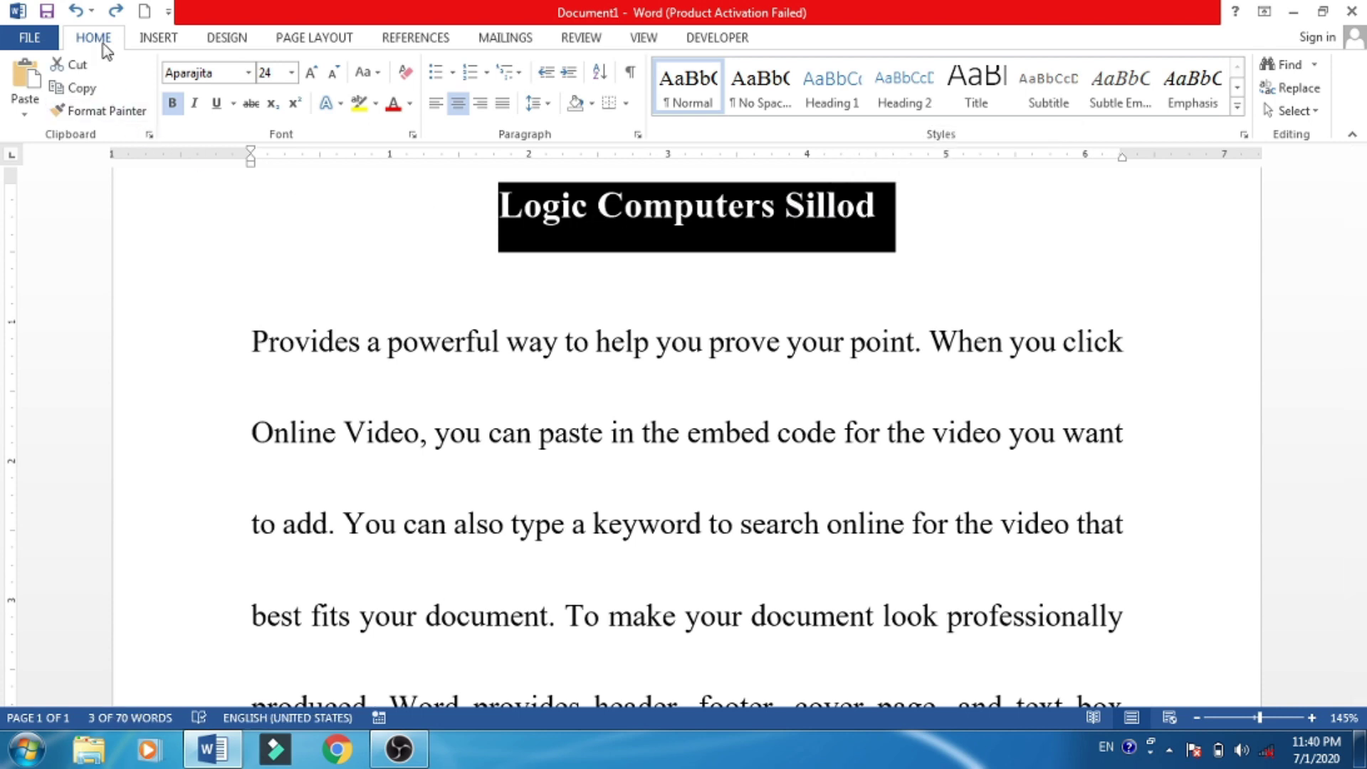
{"action": "left_click", "coordinate": [412, 136]}
{"action": "left_click_drag", "start_coordinate": [541, 99], "coordinate": [387, 89]}
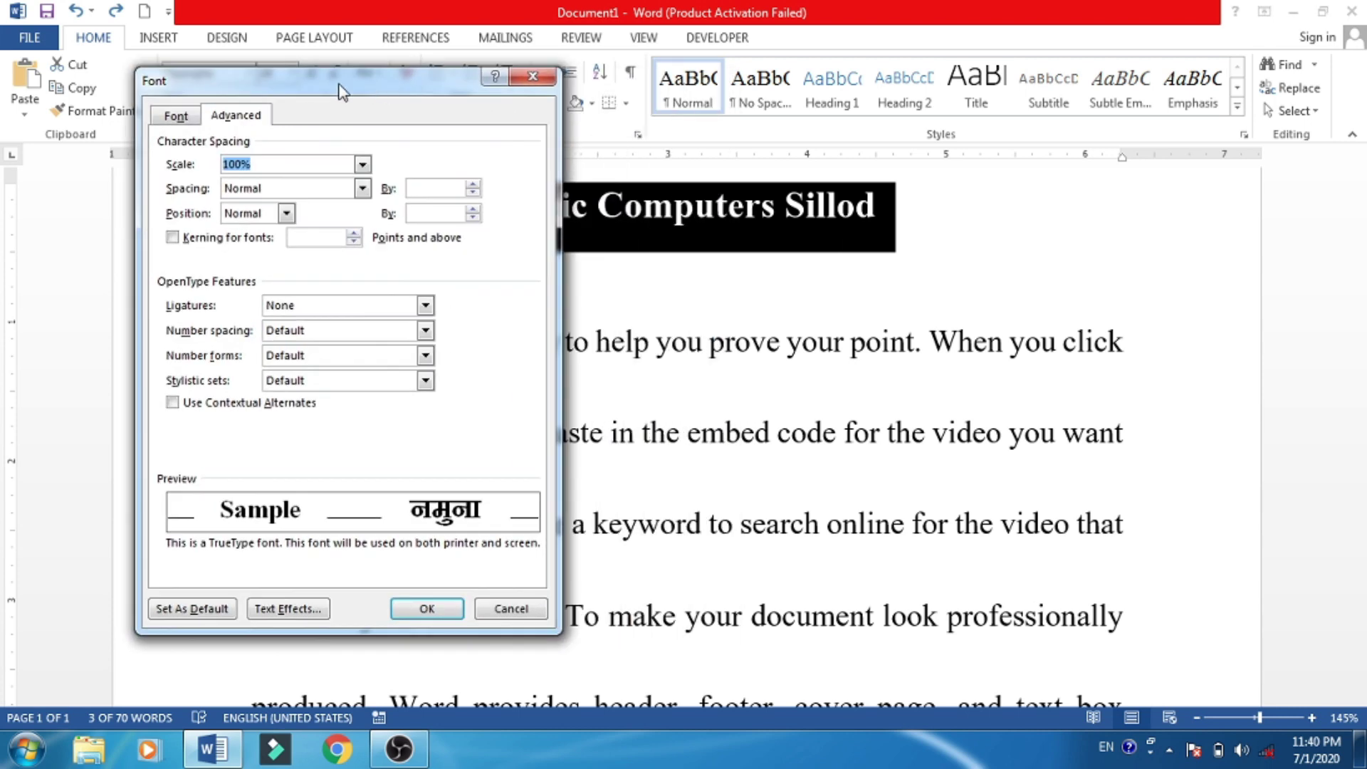
{"action": "left_click", "coordinate": [187, 116]}
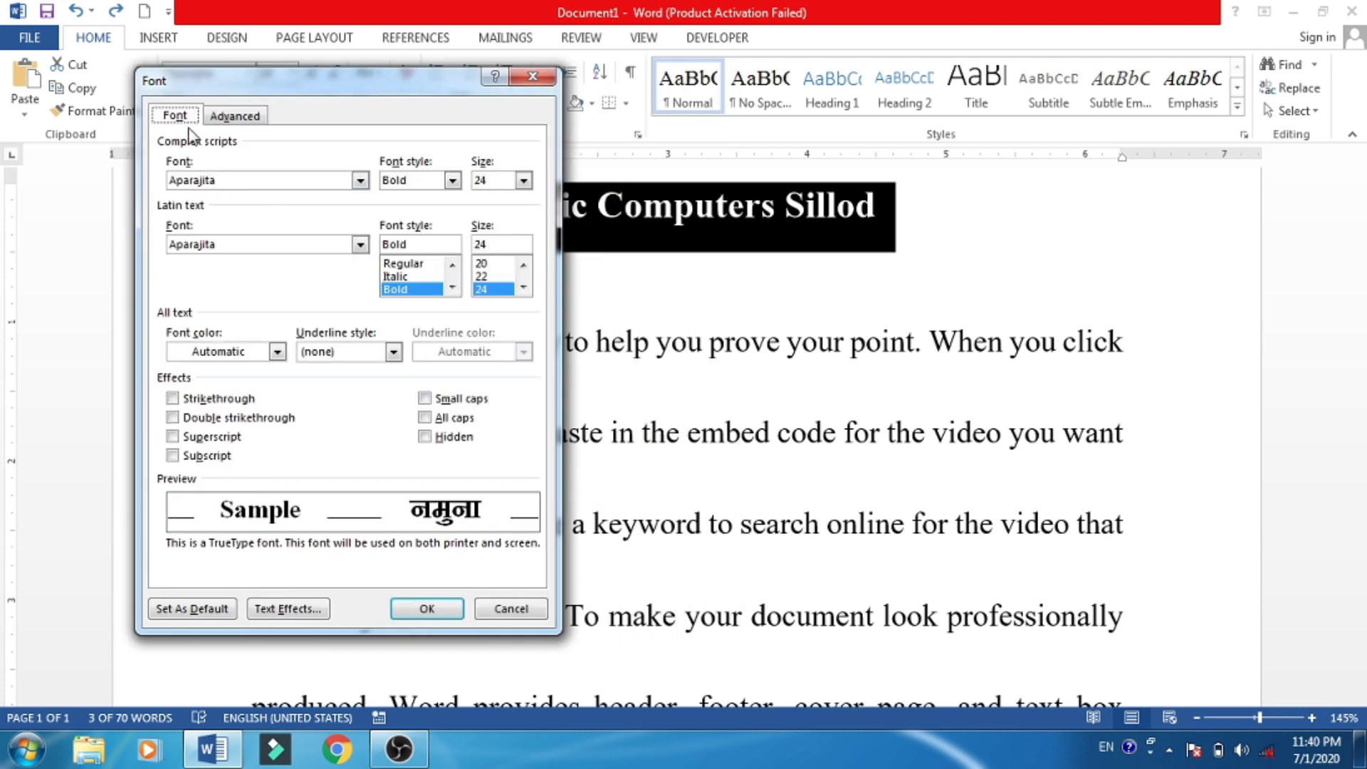
{"action": "left_click", "coordinate": [230, 121]}
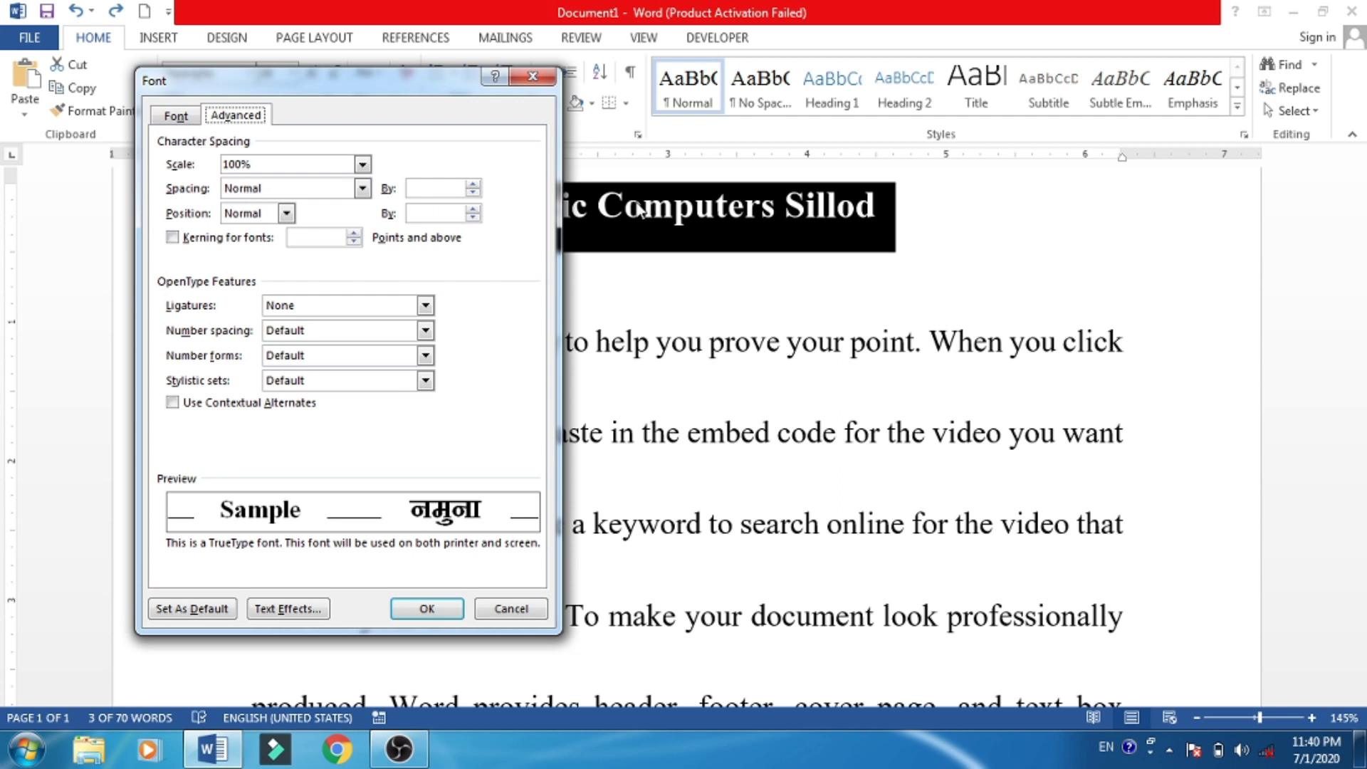
Set the heading's character spacing to Expanded by 5 pt
{"action": "left_click", "coordinate": [255, 189]}
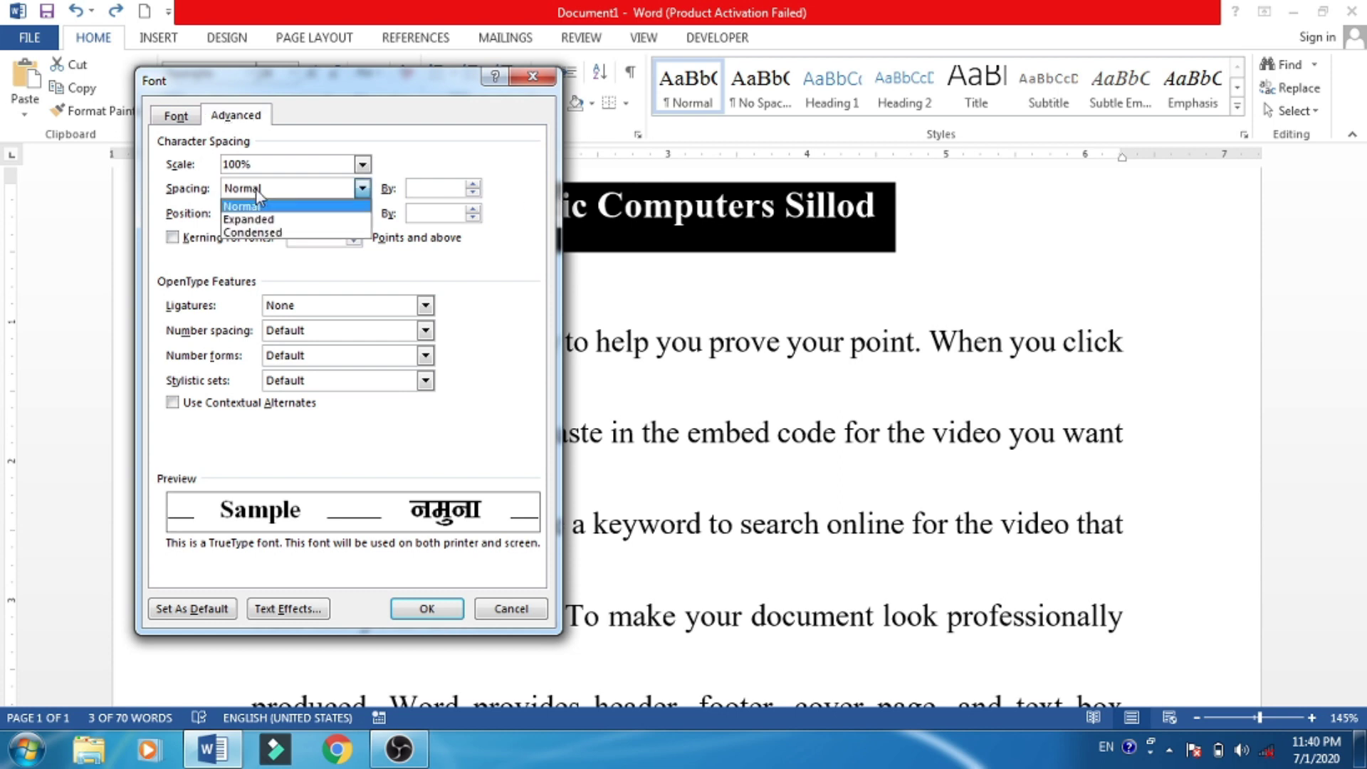
{"action": "left_click", "coordinate": [256, 221]}
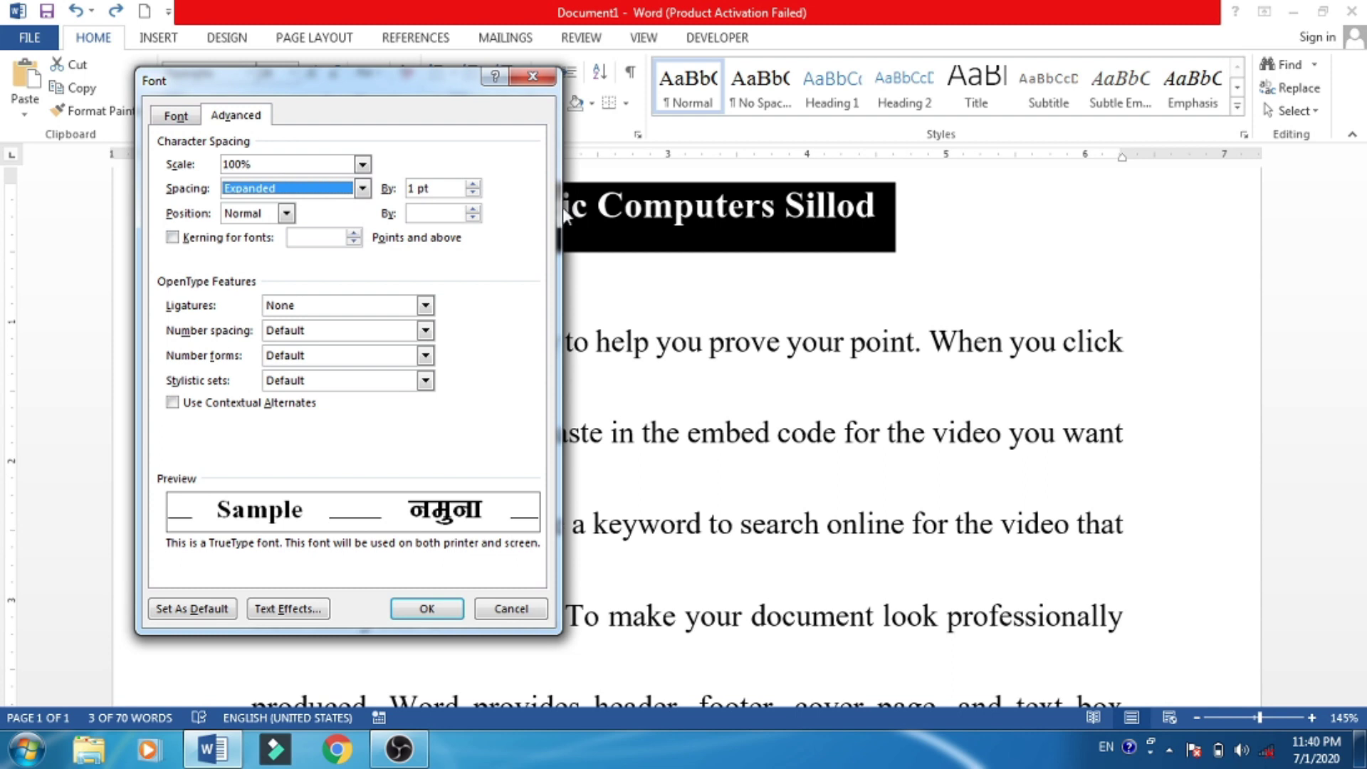
{"action": "left_click_drag", "start_coordinate": [415, 79], "coordinate": [283, 66]}
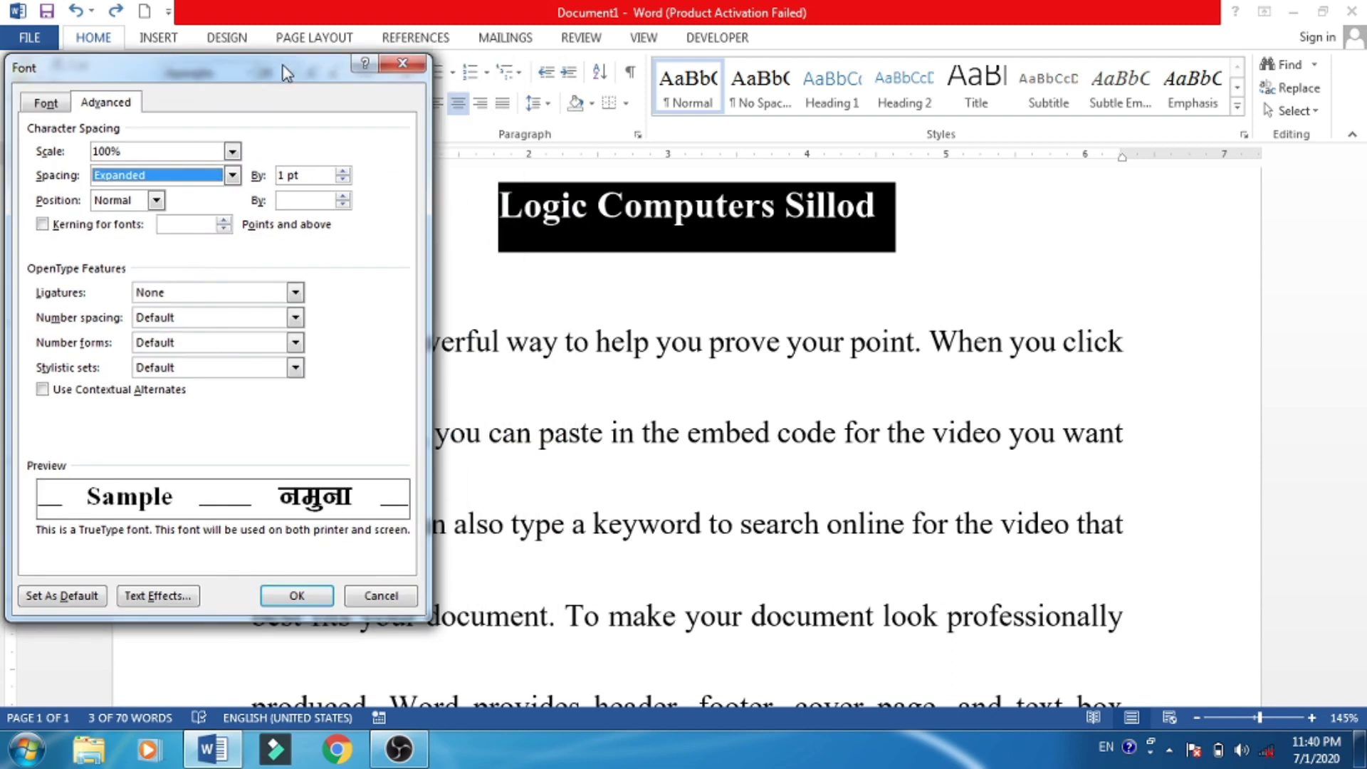
{"action": "left_click", "coordinate": [284, 176]}
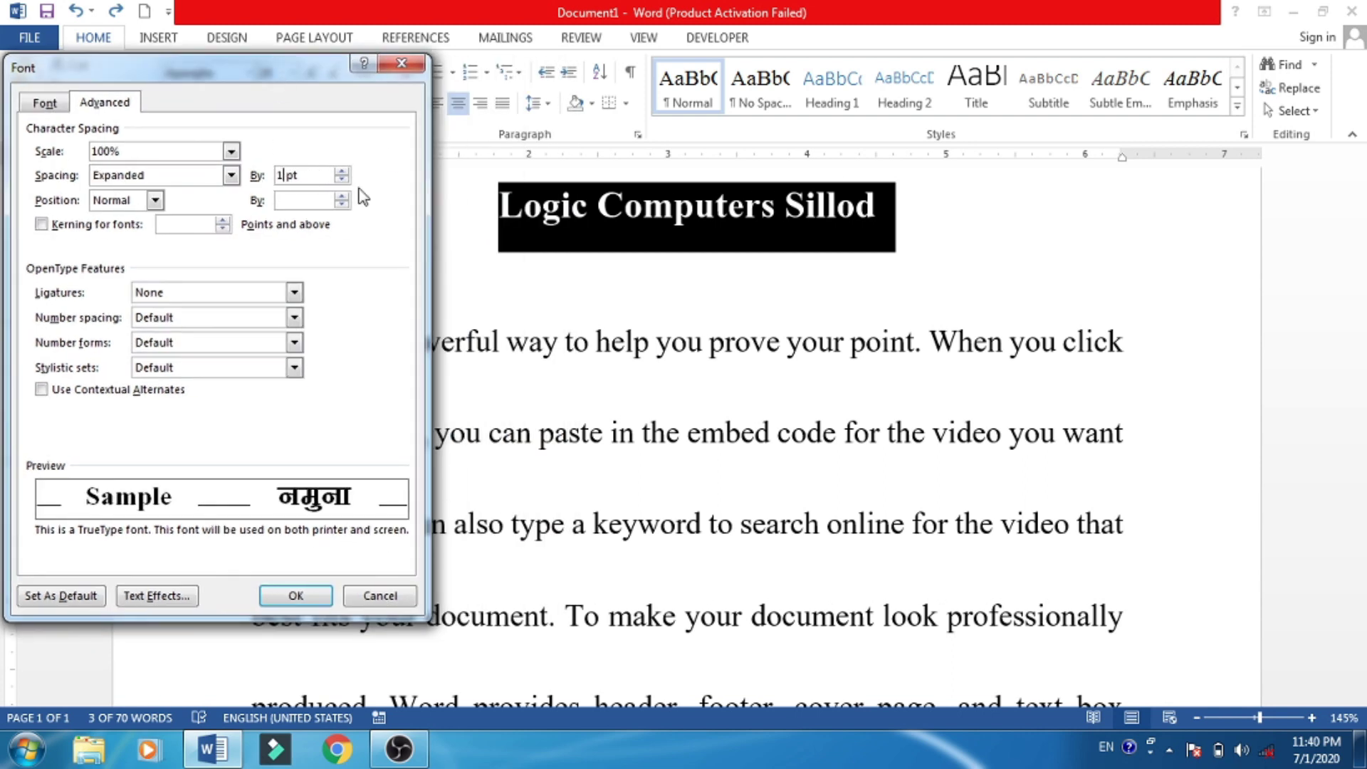
{"action": "key", "text": "BackSpace"}
{"action": "key", "text": "BackSpace"}
{"action": "type", "text": "5"}
Apply the 5 pt expansion, then change the heading's expanded spacing to 6 pt and apply it
{"action": "left_click", "coordinate": [307, 597]}
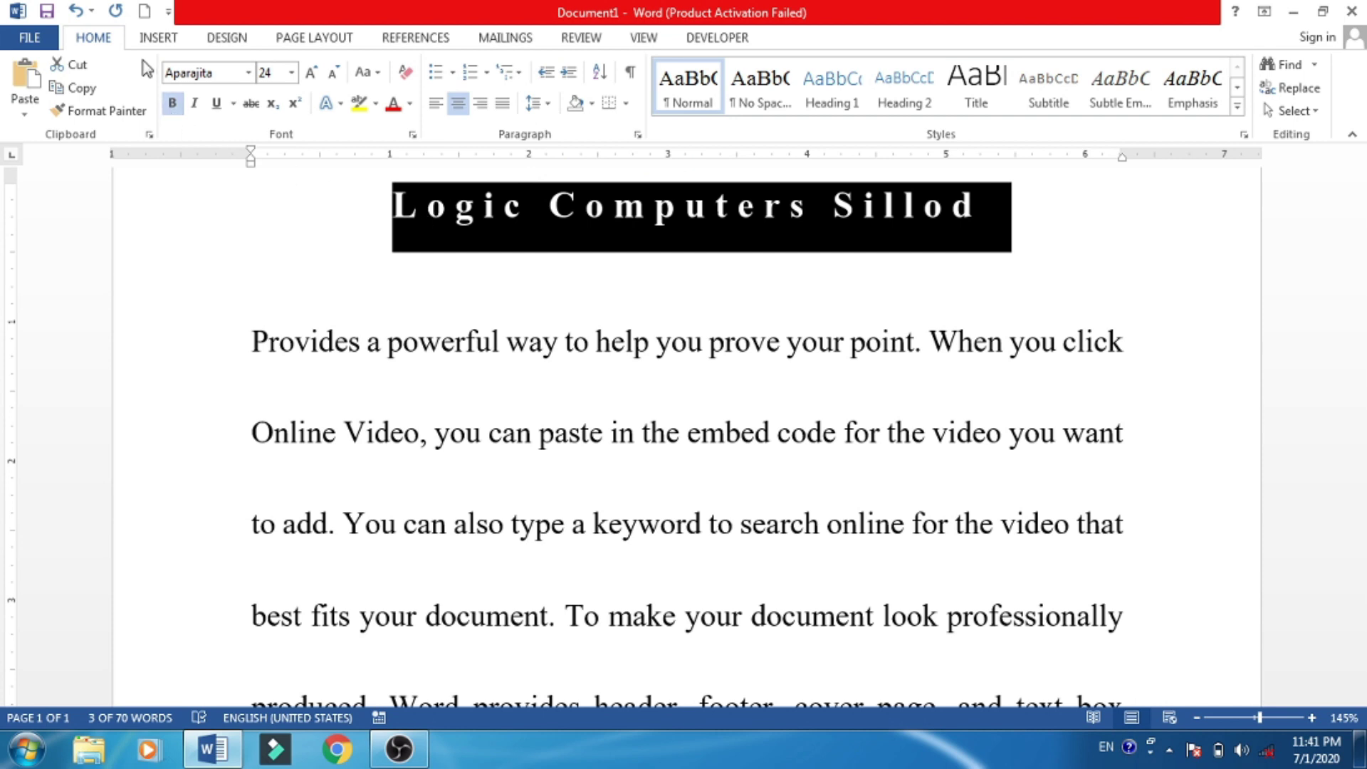
{"action": "left_click", "coordinate": [412, 133]}
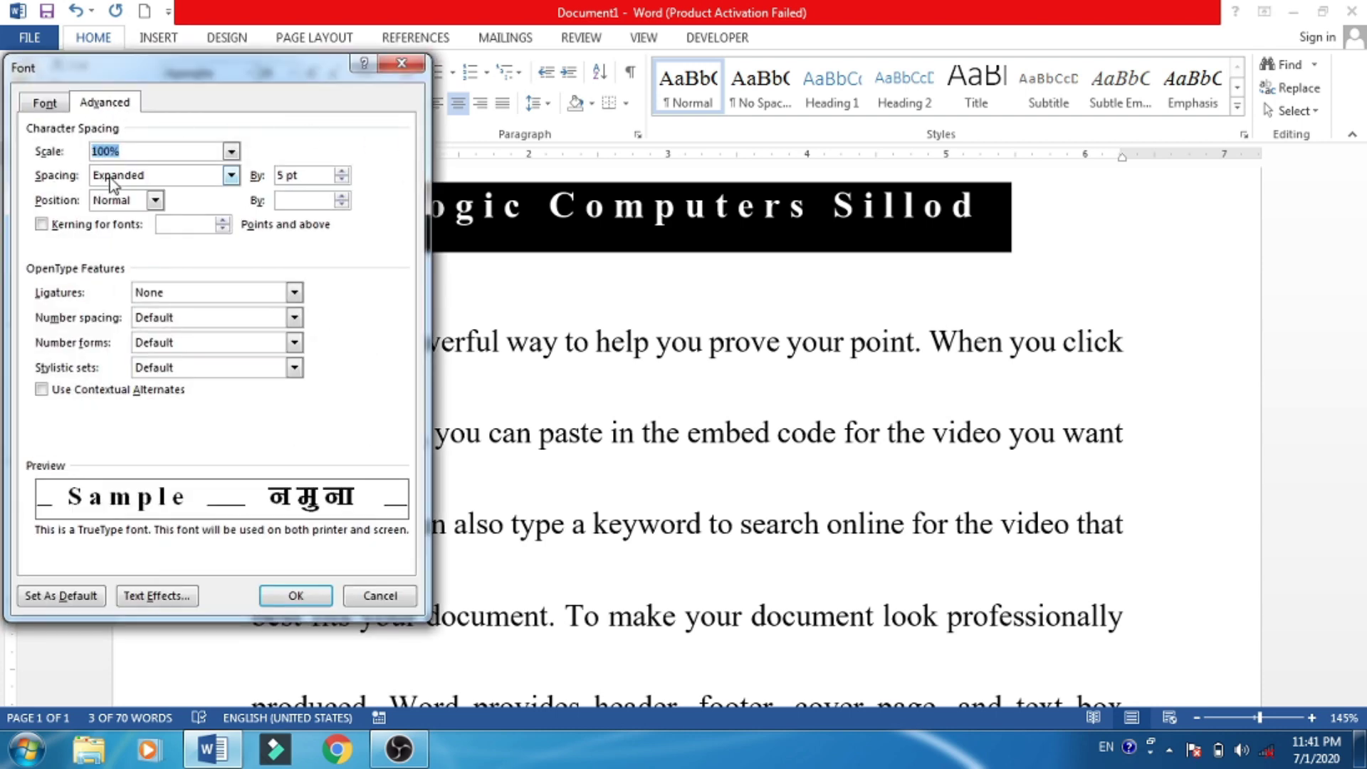
{"action": "double_click", "coordinate": [279, 175]}
{"action": "type", "text": "6"}
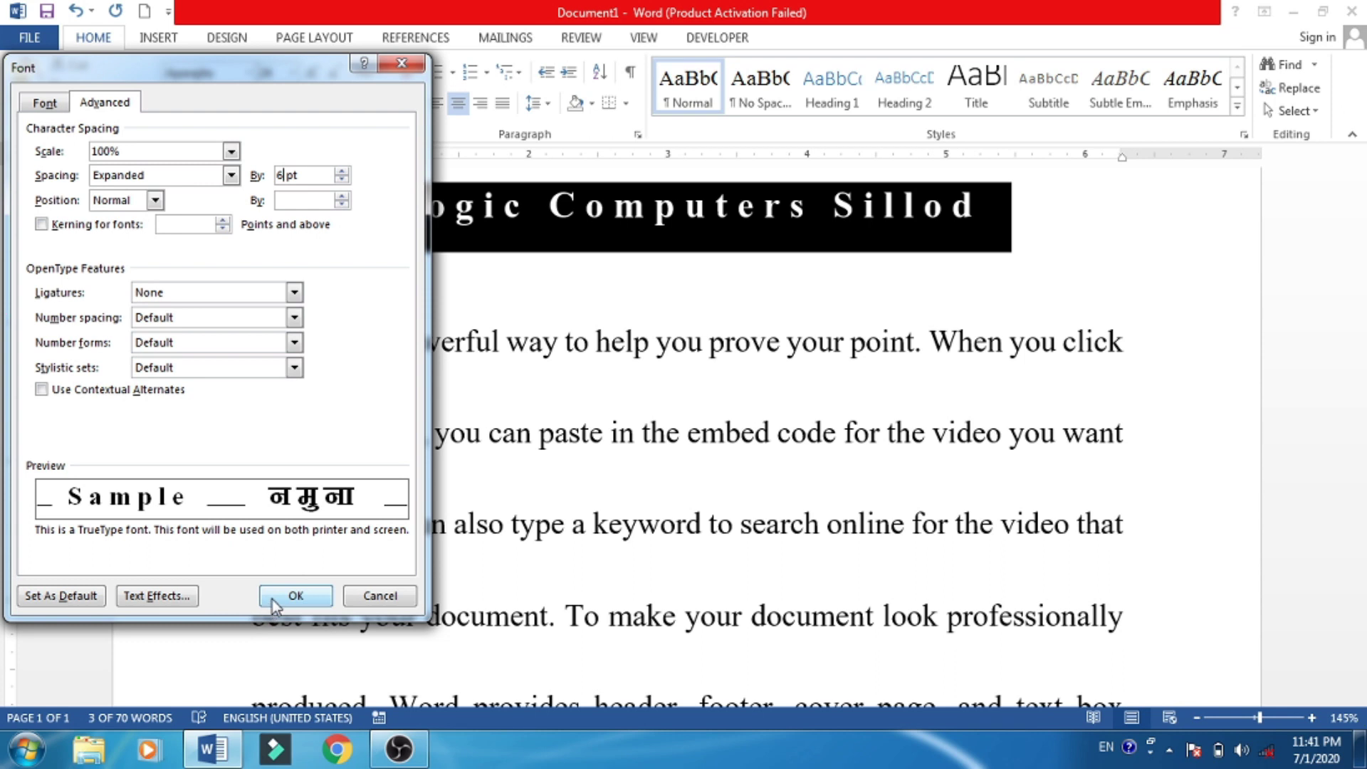
{"action": "left_click", "coordinate": [289, 595]}
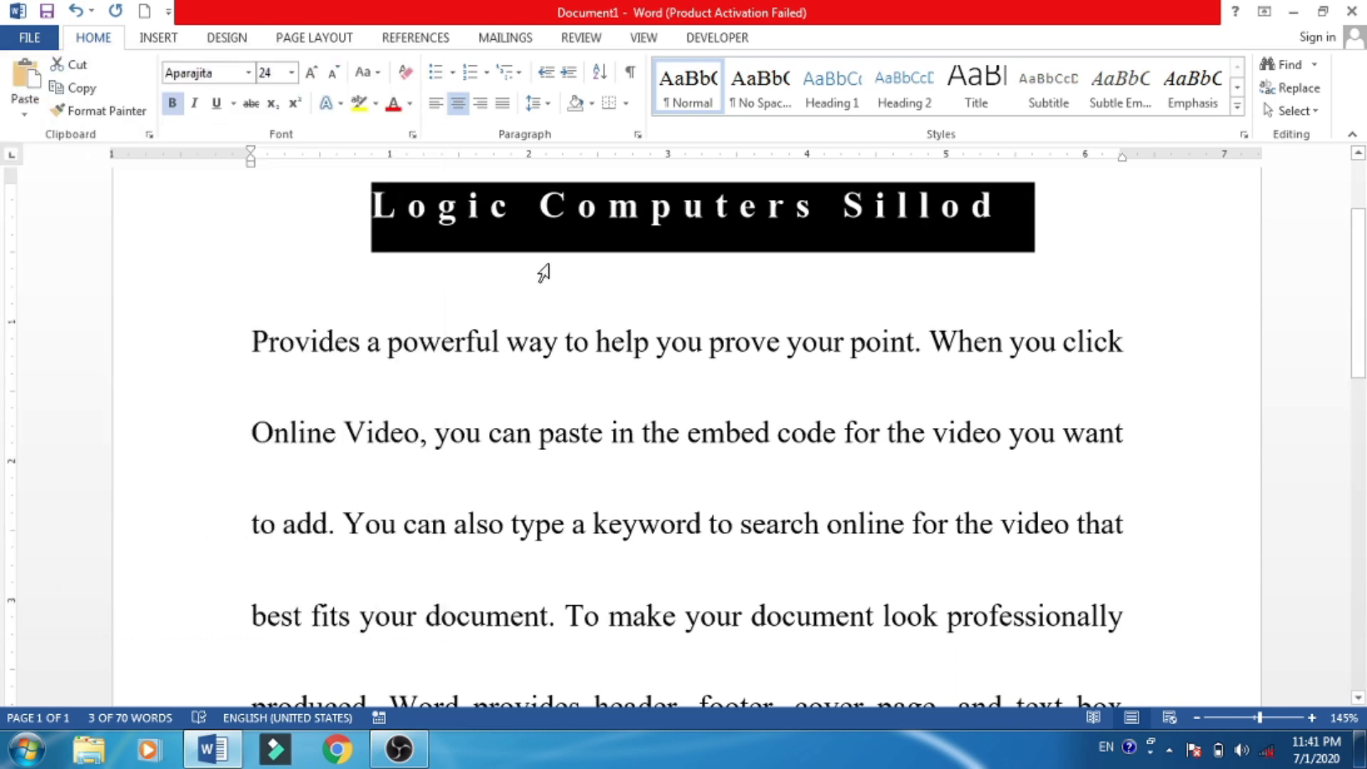